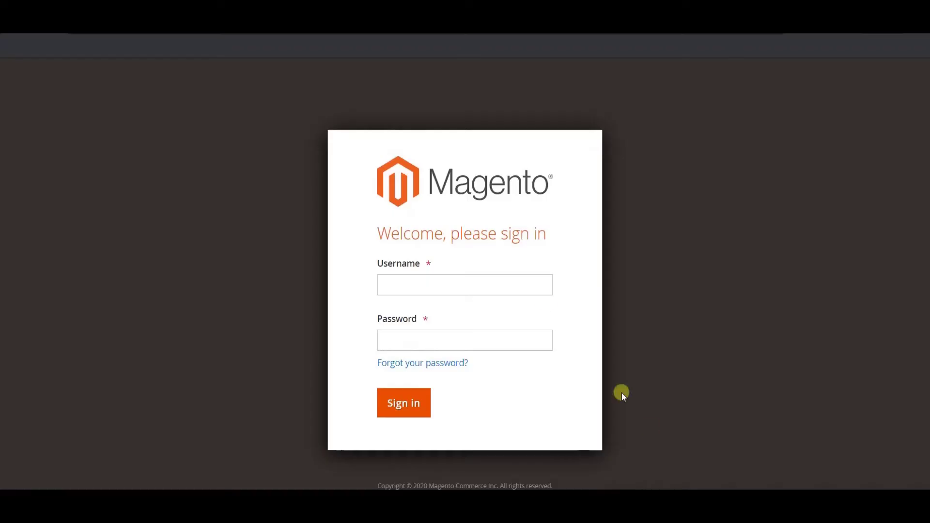
# Step: Sign in to Magento Admin with the admin credentials and open System › Integrations
pyautogui.click(433, 284)
pyautogui.write('admin')
pyautogui.press('Tab')
pyautogui.write('•••••••••')
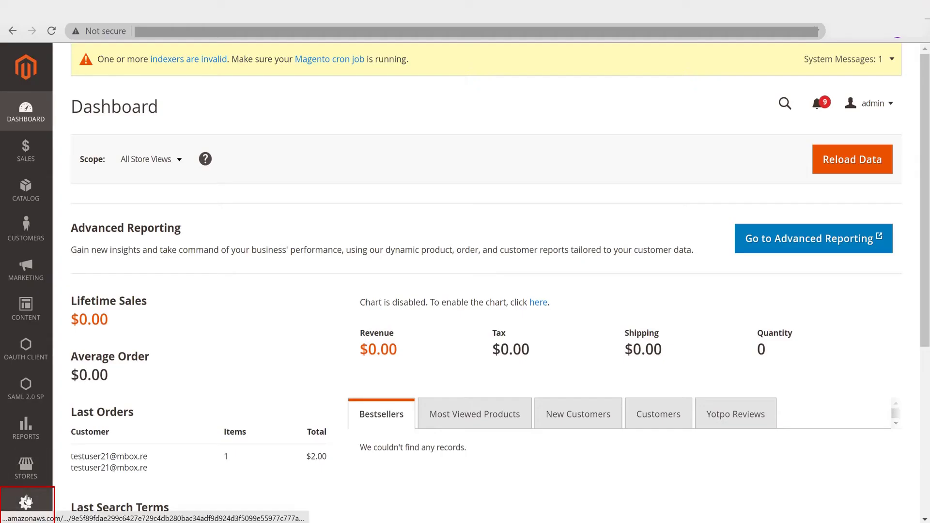
pyautogui.click(37, 495)
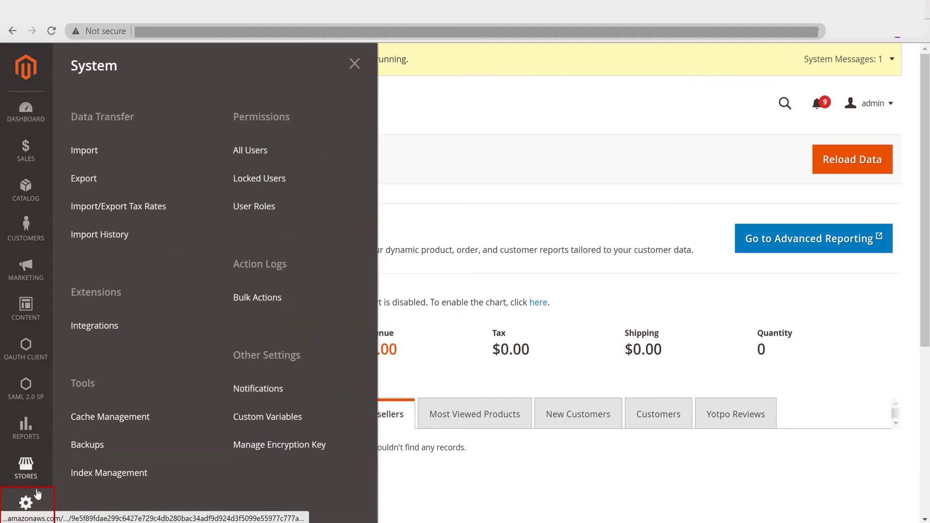
pyautogui.click(120, 332)
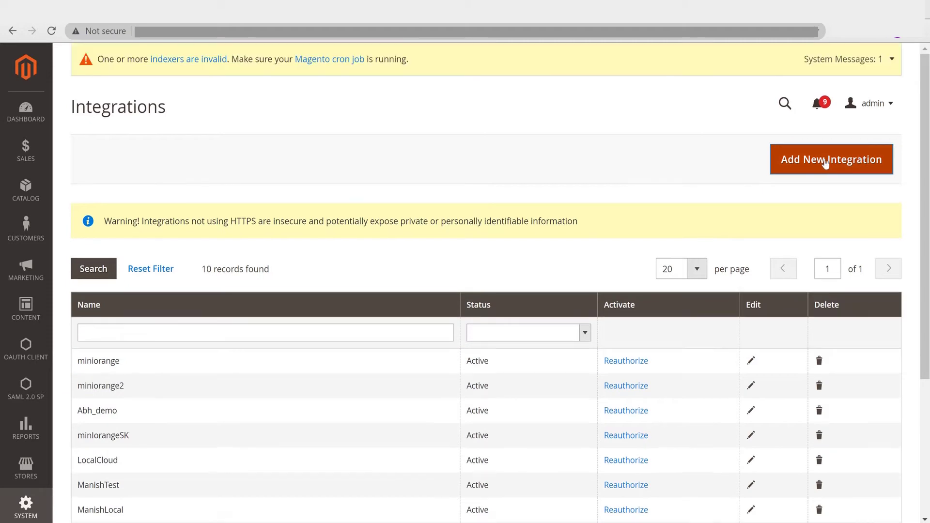
pyautogui.click(826, 164)
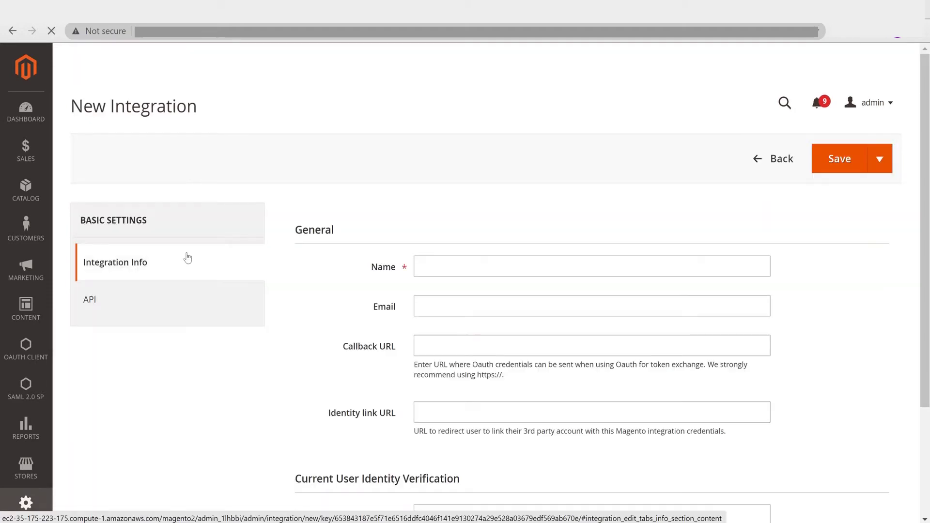
pyautogui.click(443, 263)
pyautogui.write('MagentoAPIDemo')
pyautogui.click(431, 306)
pyautogui.press('Tab')
pyautogui.write('https://magentoapissodemo.xecurify.com/')
pyautogui.press('Tab')
pyautogui.press('Tab')
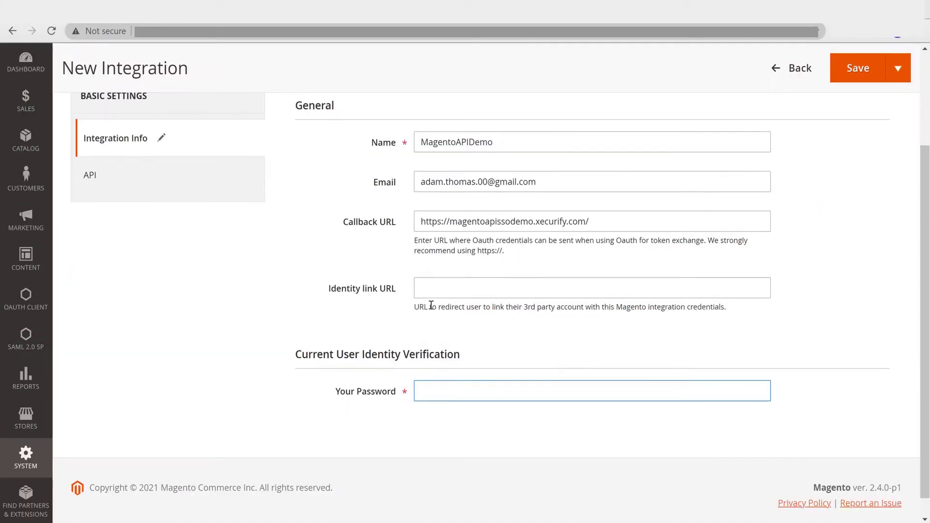
pyautogui.write('••••••••••')
# Step: Grant the integration access to all API resources and save it
pyautogui.scroll(1, 432, 305)
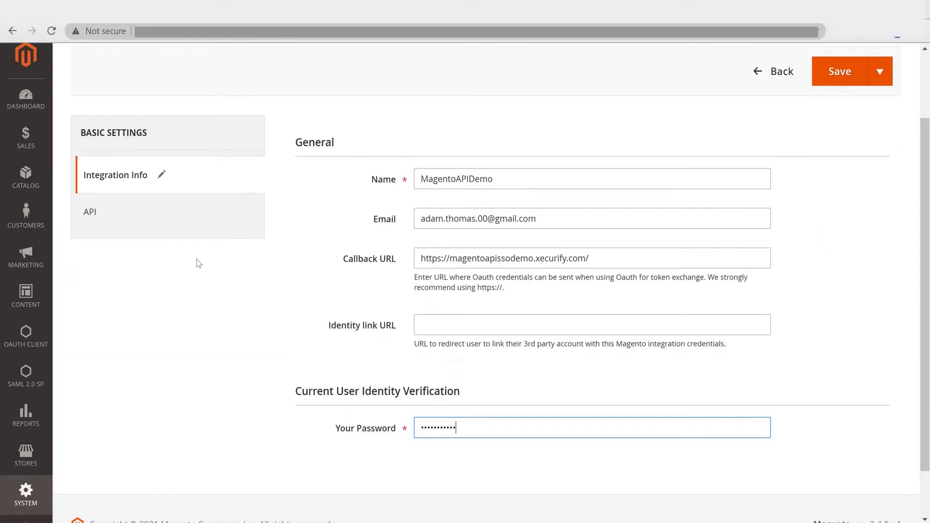
pyautogui.click(152, 211)
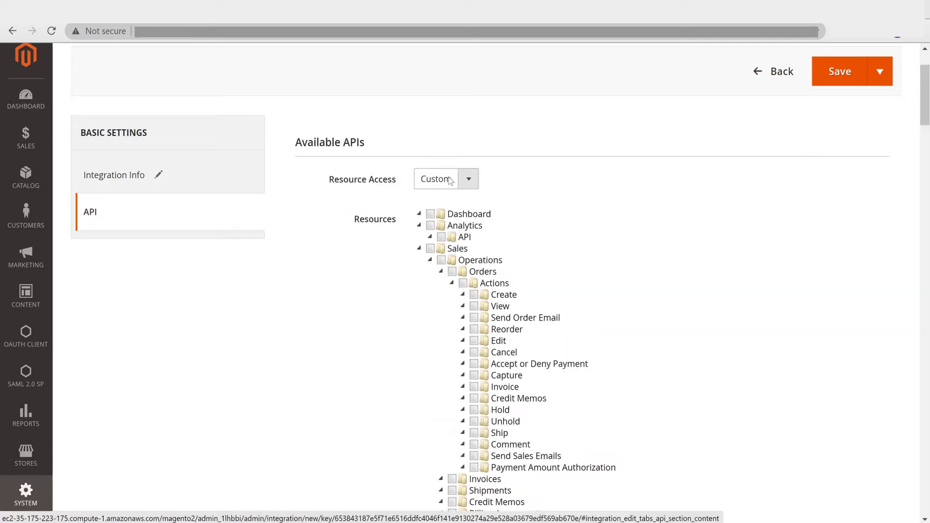
pyautogui.click(445, 179)
pyautogui.click(439, 226)
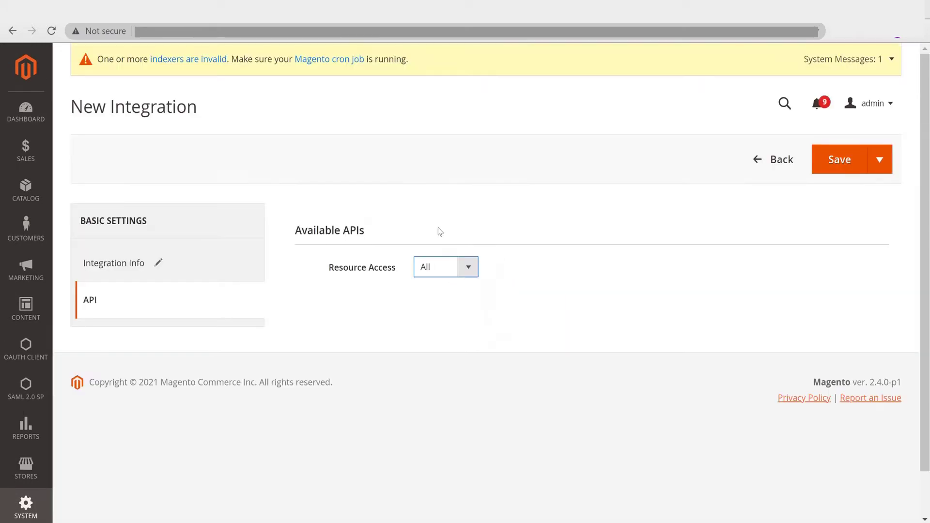
pyautogui.click(830, 169)
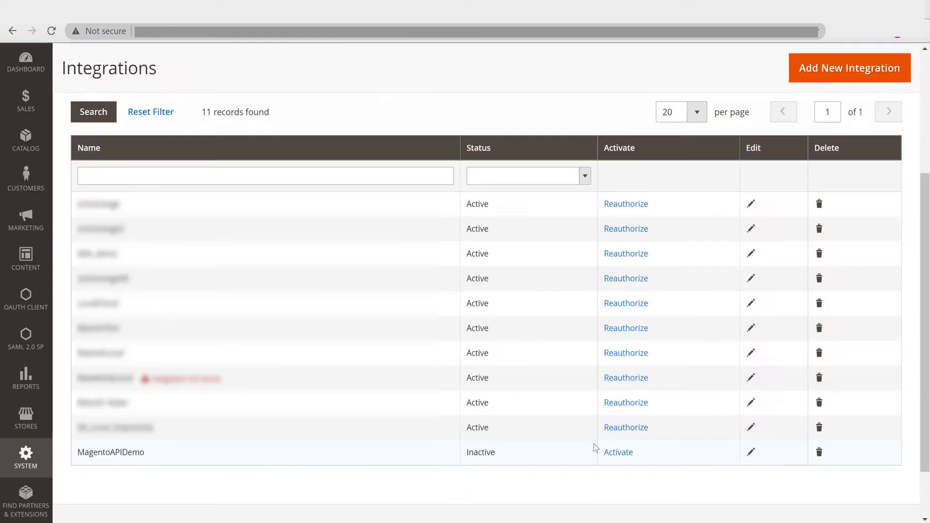
# Step: Activate MagentoAPIDemo, allow the requested API access, and select the issued Access Token
pyautogui.click(621, 453)
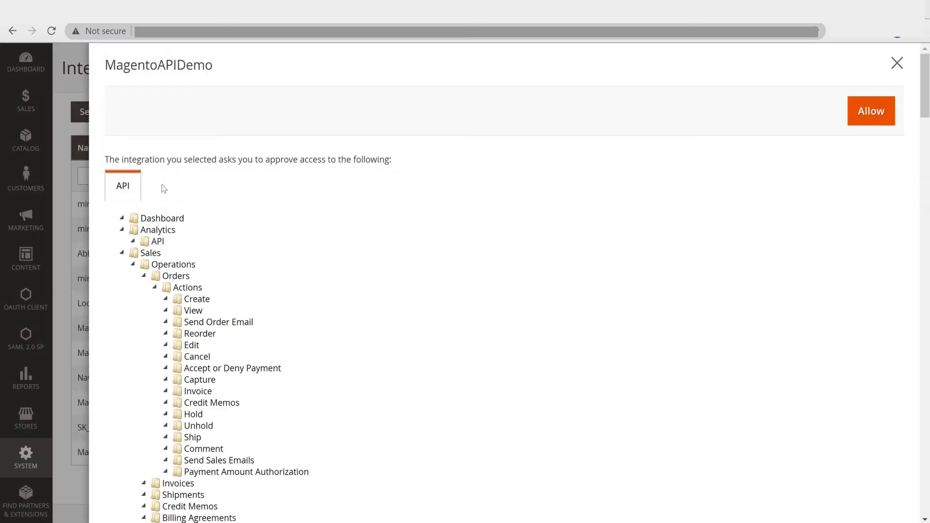
pyautogui.click(881, 120)
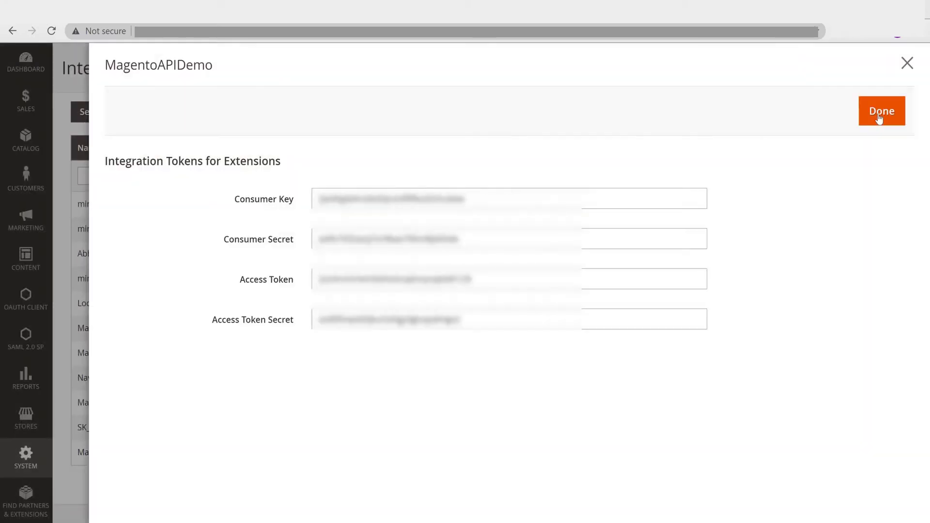
pyautogui.click(471, 282)
pyautogui.moveTo(471, 281); pyautogui.dragTo(317, 280)
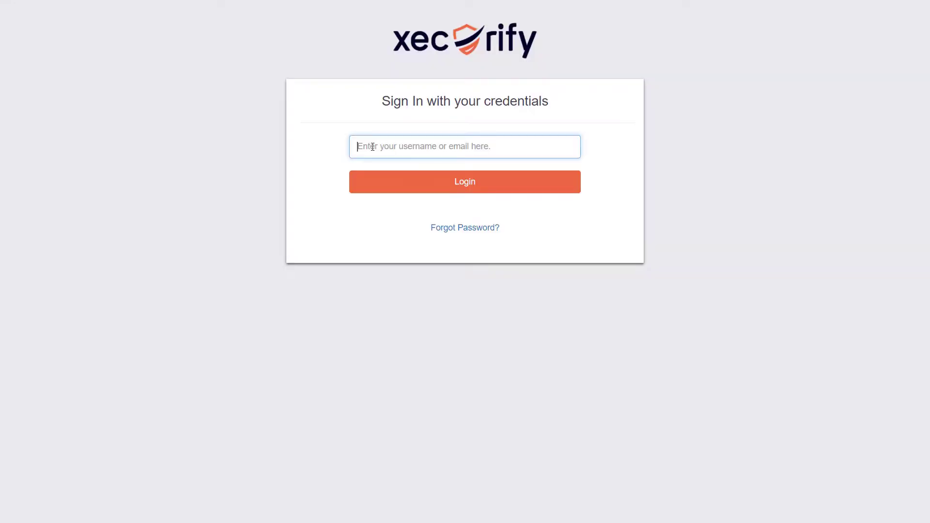
# Step: Sign in to the Xecurify console with the account e-mail and password, then start a new user store
pyautogui.click(414, 185)
pyautogui.write('****')
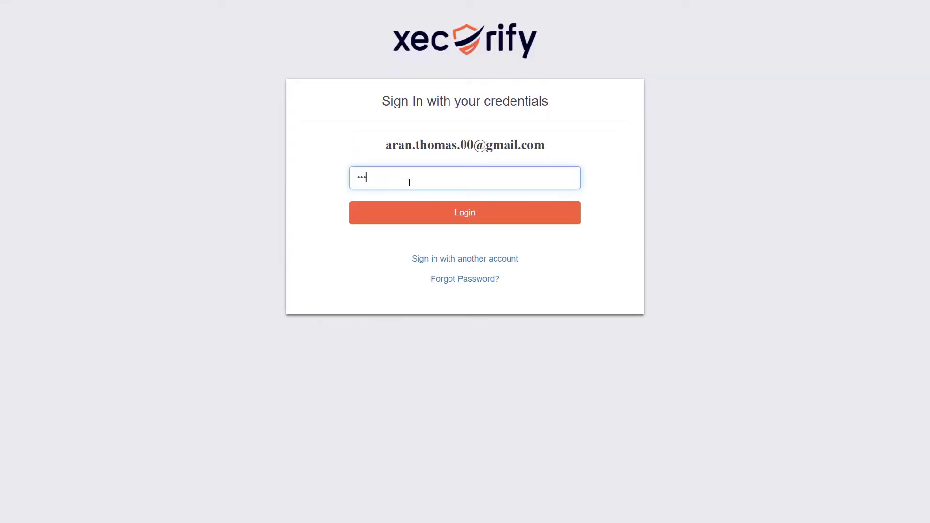
pyautogui.write('*****')
pyautogui.click(446, 227)
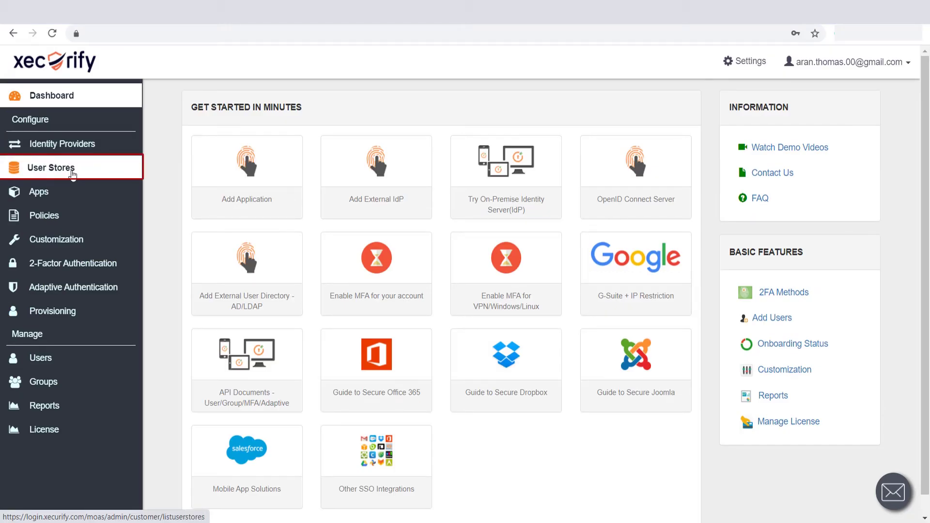
pyautogui.click(72, 171)
pyautogui.click(848, 107)
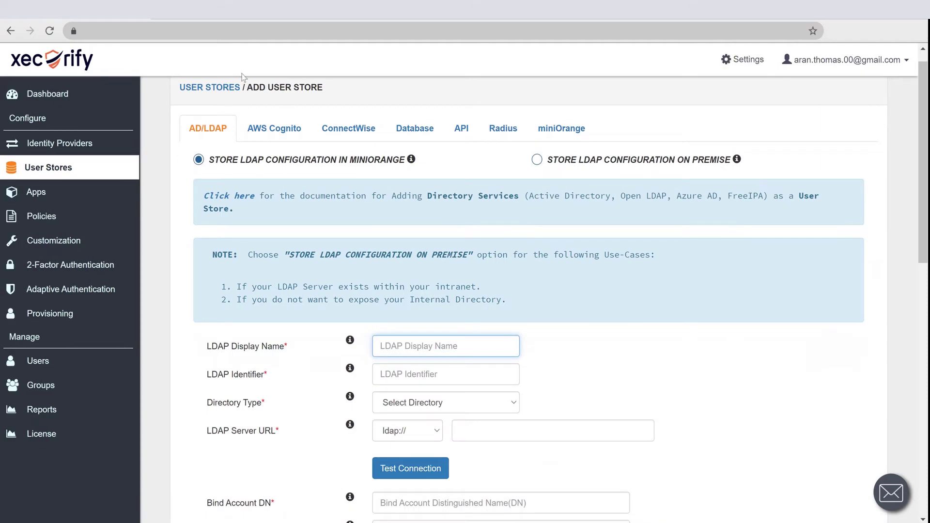
# Step: Save API user store magento2 with the pasted Magento base URL and consumer key, enabled for end users
pyautogui.click(461, 127)
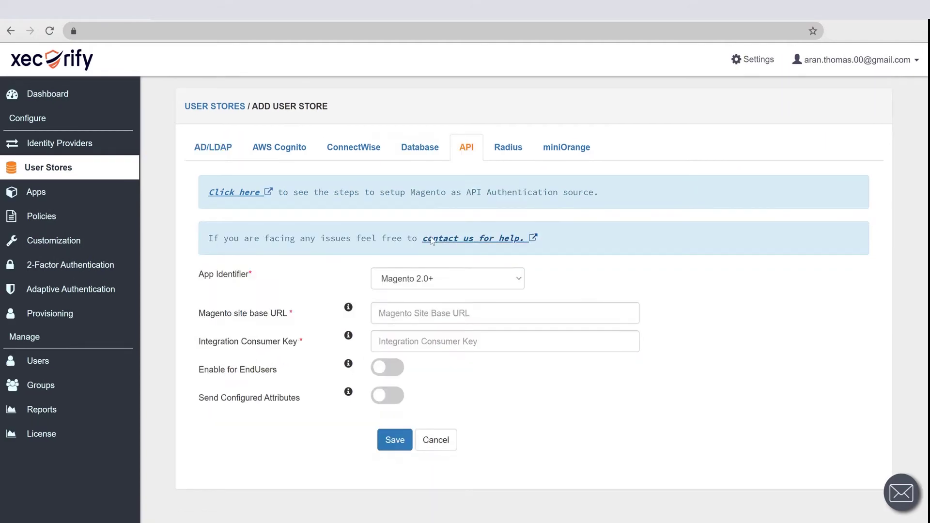
pyautogui.click(418, 313)
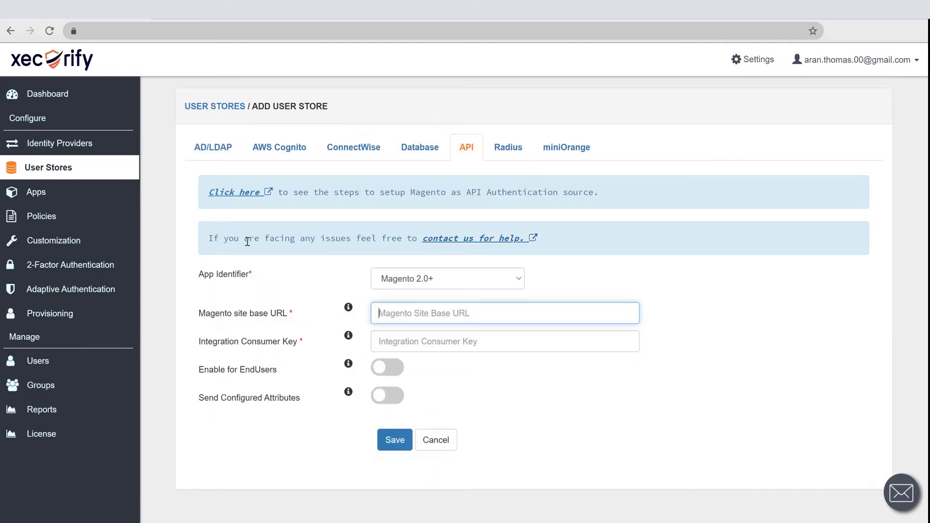
pyautogui.hotkey('ctrl', 'v')
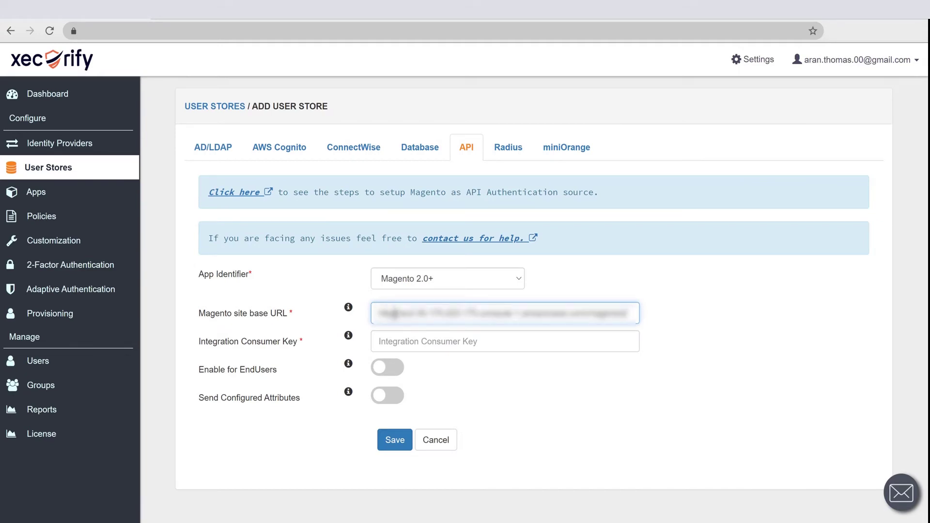
pyautogui.click(456, 347)
pyautogui.hotkey('ctrl', 'v')
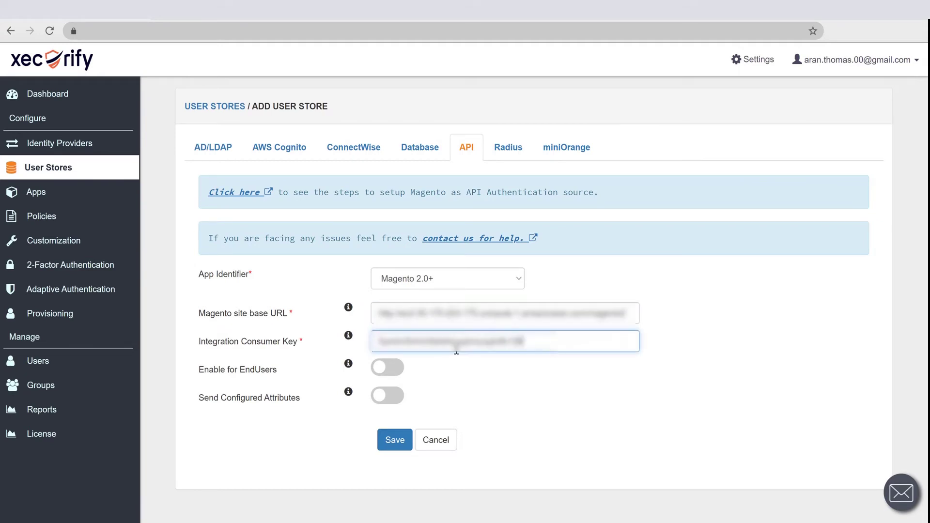
pyautogui.click(380, 368)
pyautogui.click(379, 369)
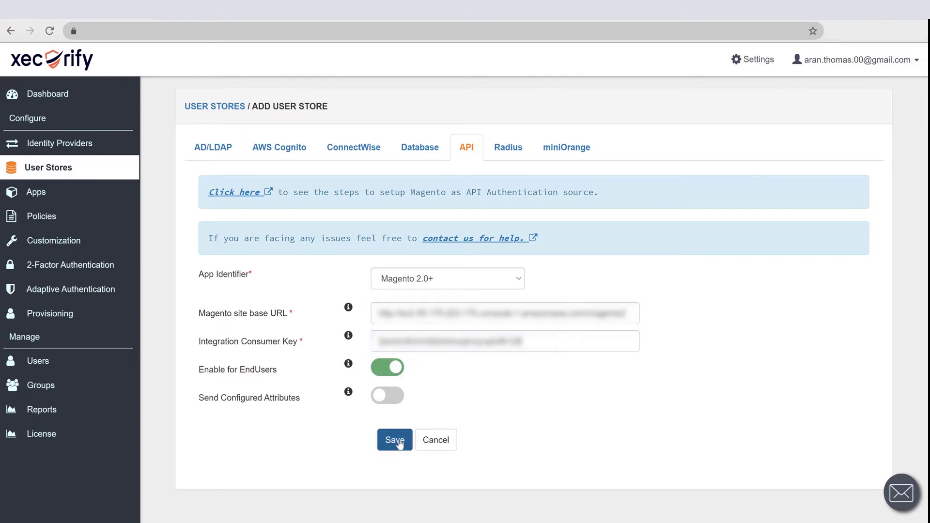
pyautogui.click(399, 443)
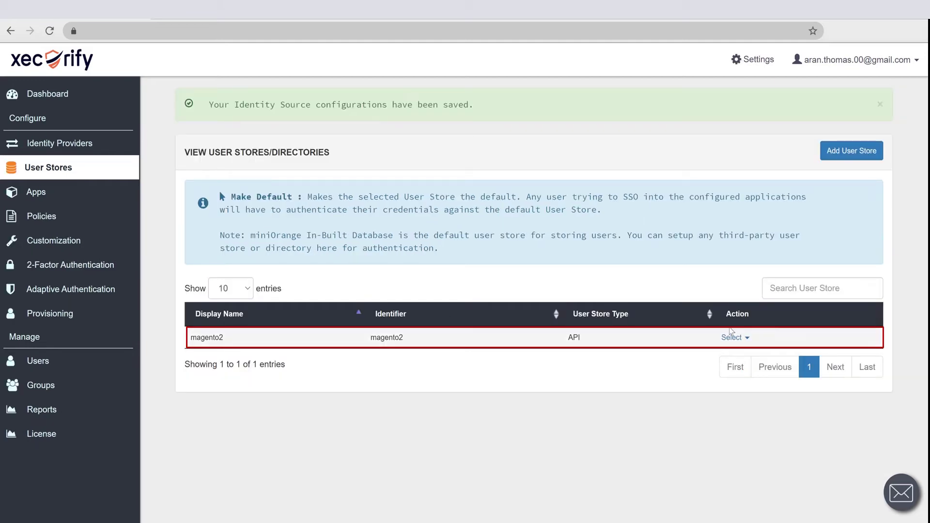
# Step: Test magento2's authorization API with a test account's username and password
pyautogui.click(732, 338)
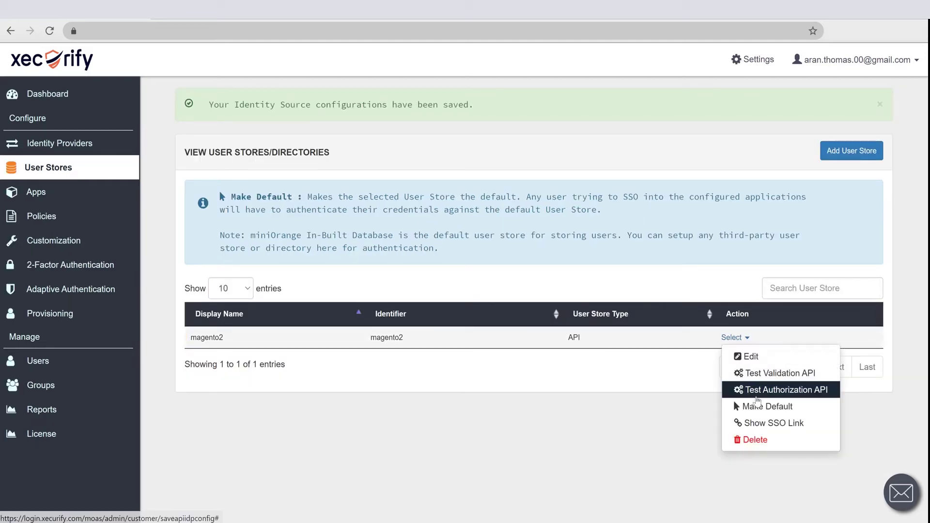
pyautogui.click(756, 391)
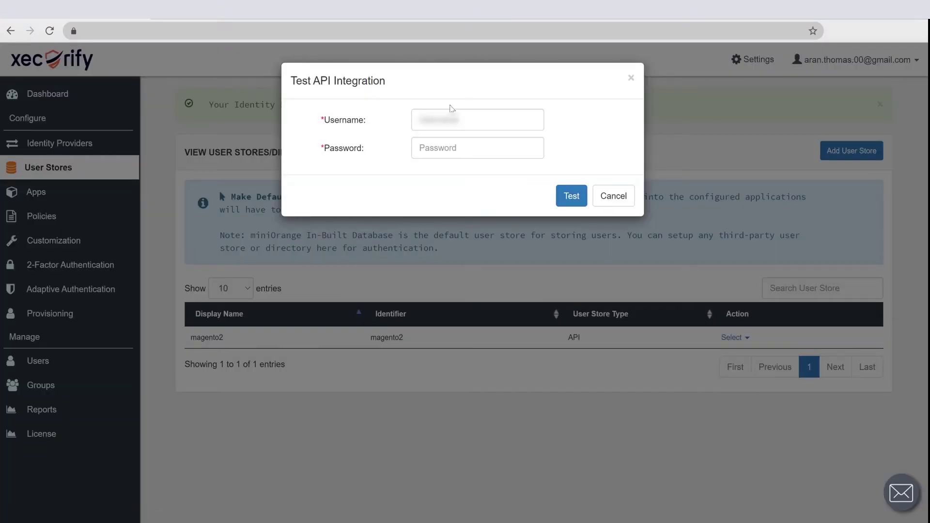
pyautogui.click(451, 119)
pyautogui.write('xecurify.com')
pyautogui.press('Tab')
pyautogui.write('a')
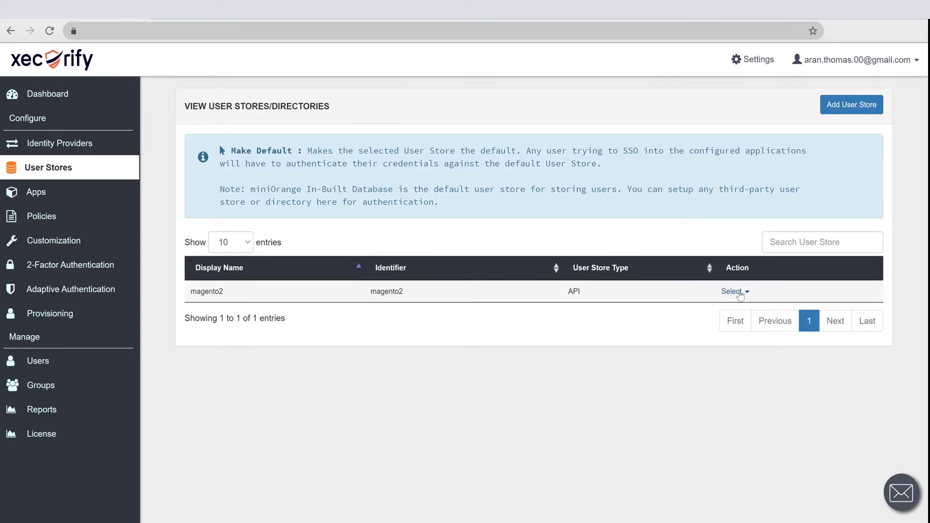
# Step: Set magento2 as the default user store and go to the Apps page
pyautogui.click(740, 292)
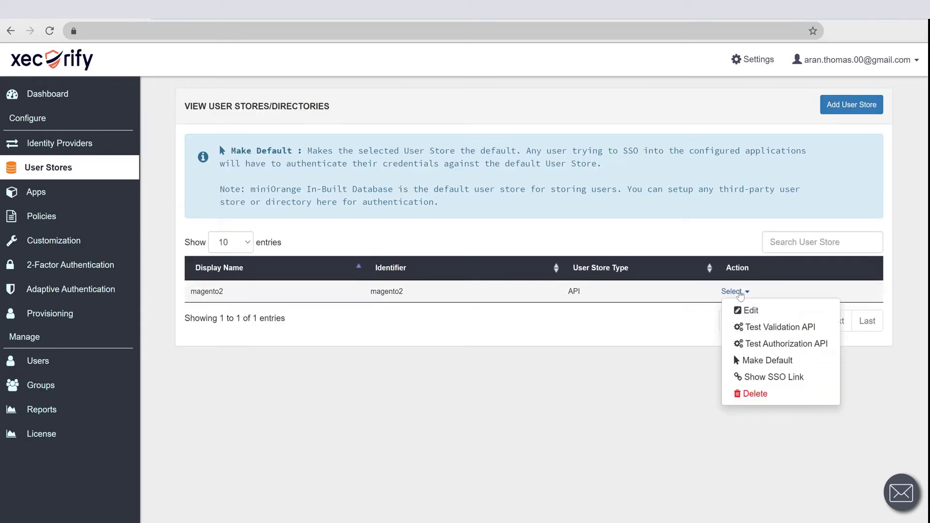
pyautogui.click(762, 361)
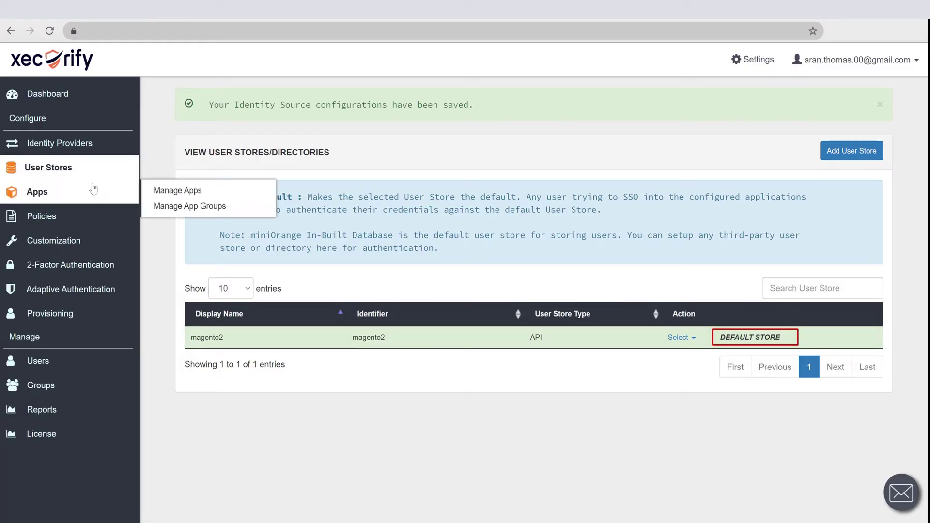
pyautogui.click(93, 190)
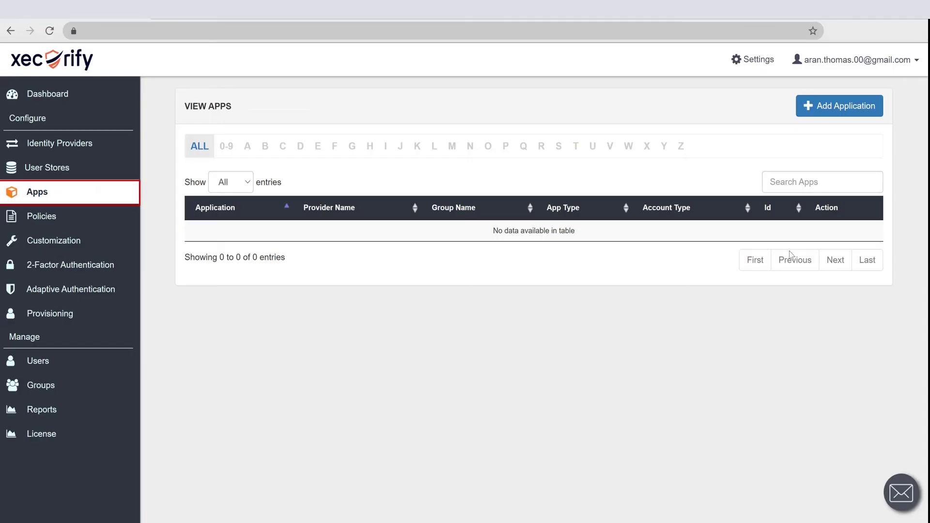
# Step: Create a SAML app by searching 'word' and choosing WordPress (SAML), ready for its SP Entity ID
pyautogui.click(819, 118)
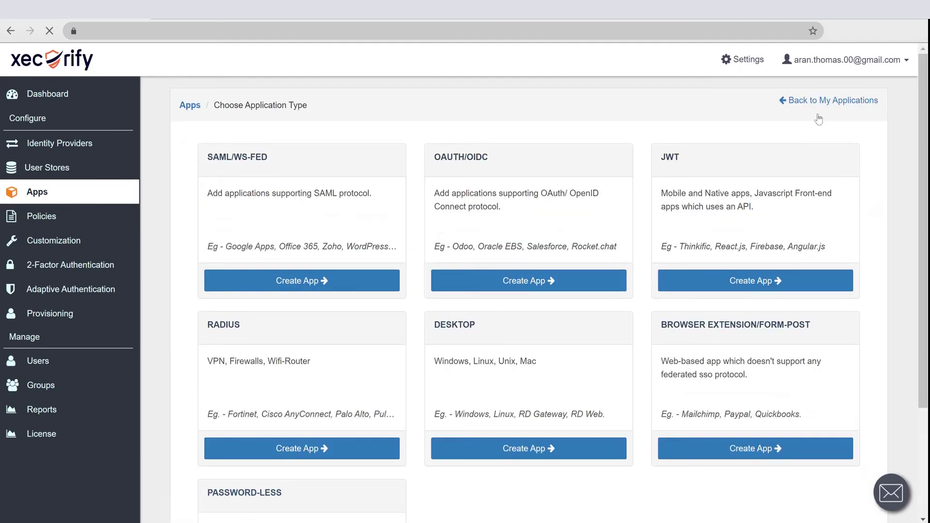
pyautogui.click(275, 286)
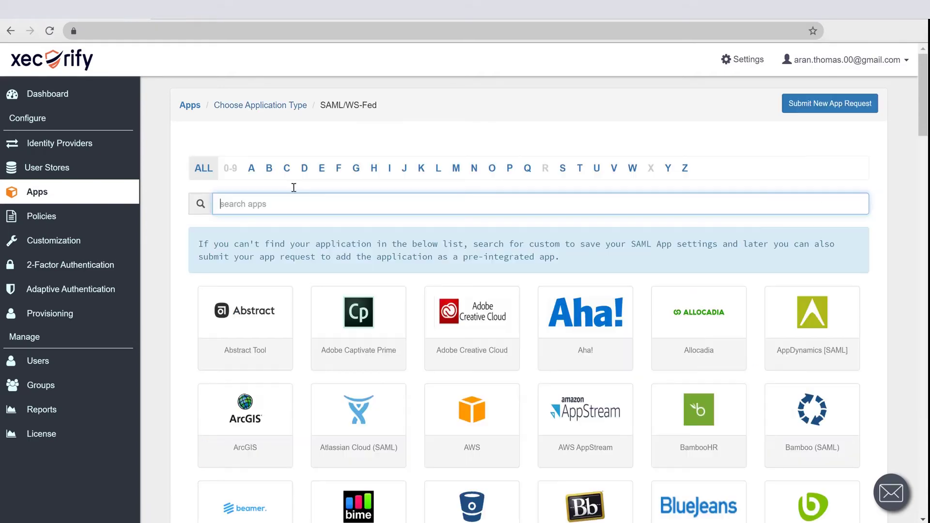
pyautogui.write('word')
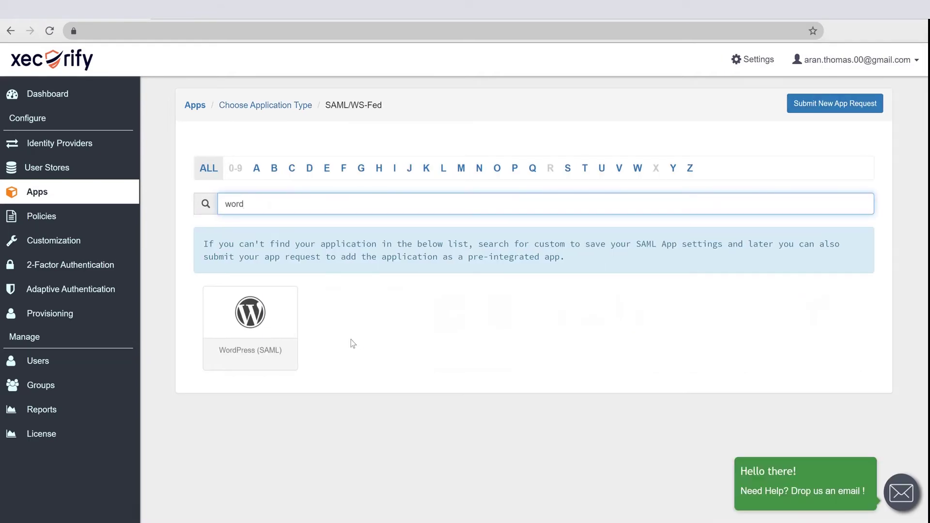
pyautogui.click(244, 329)
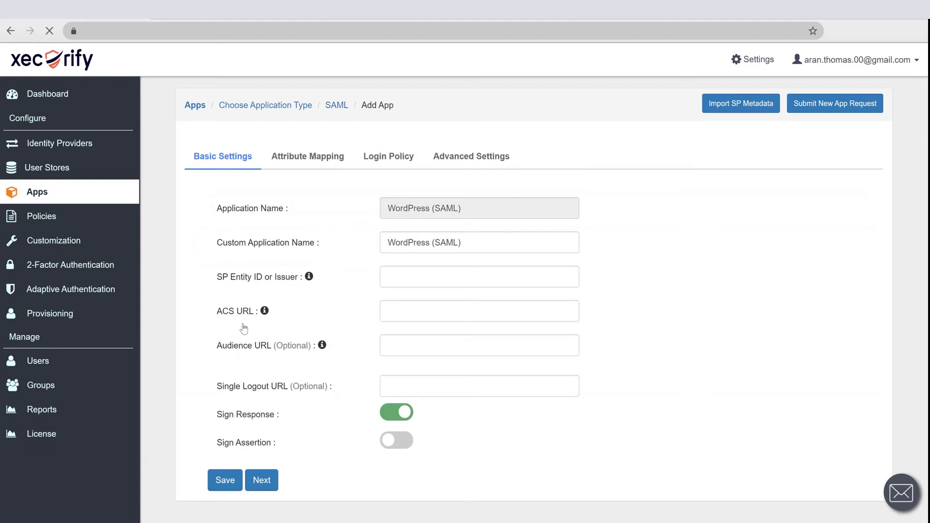
pyautogui.click(424, 282)
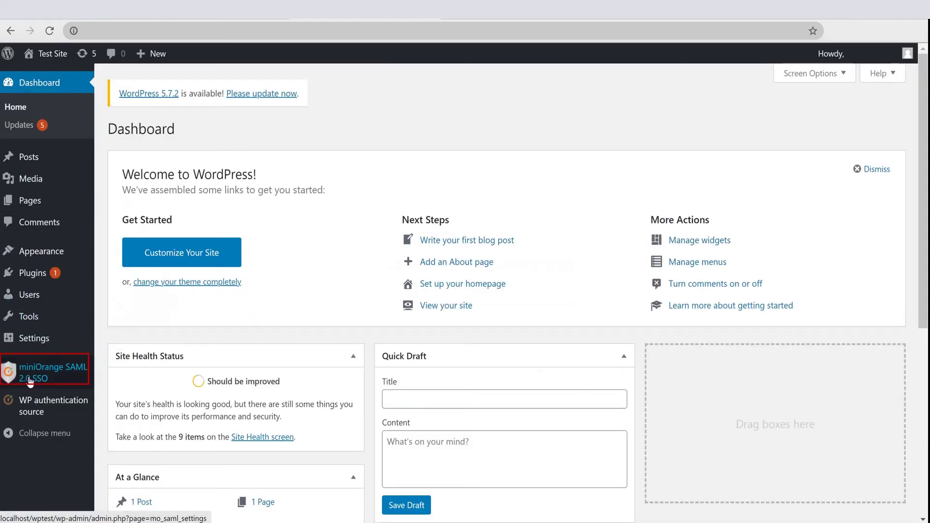
# Step: Take the SP-EntityID / Issuer value from the miniOrange SAML plugin's Service Provider Metadata tab
pyautogui.click(30, 380)
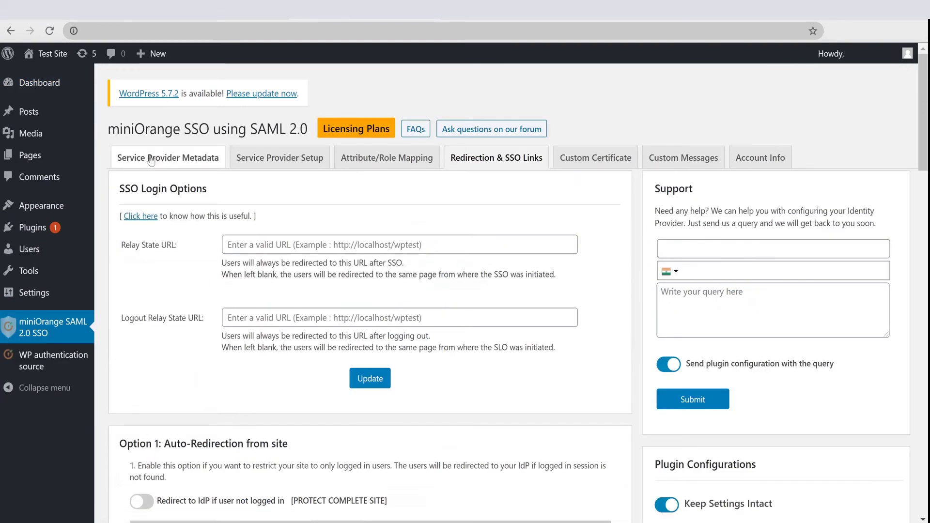
pyautogui.click(151, 162)
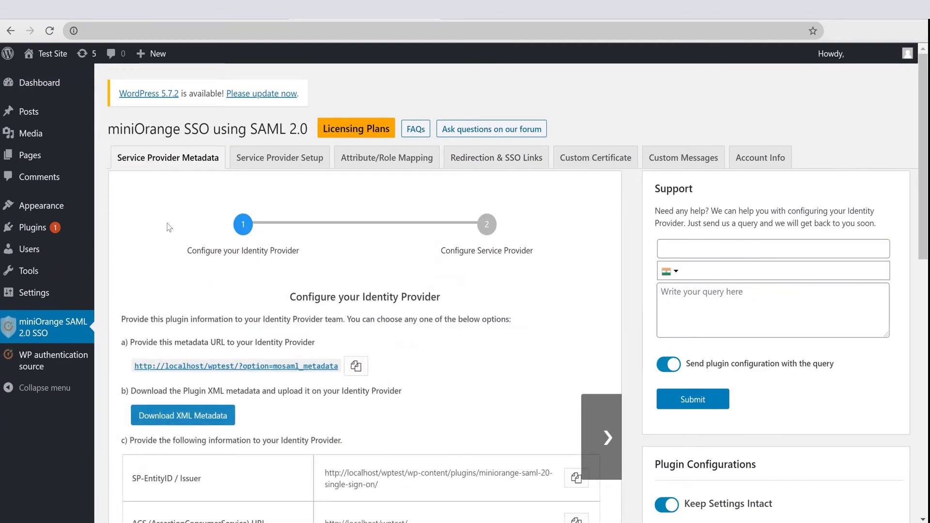
pyautogui.scroll(-5, 243, 291)
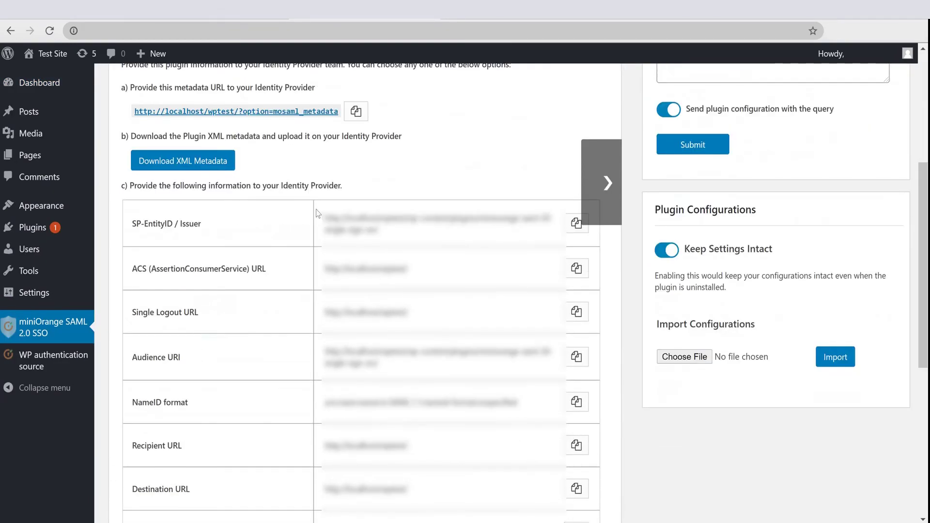
pyautogui.tripleClick(329, 216)
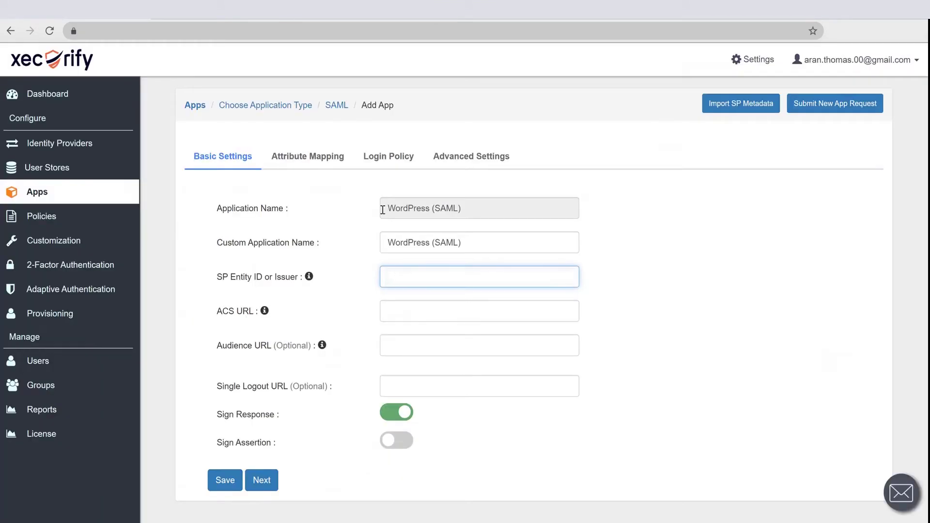
pyautogui.hotkey('ctrl', 'v')
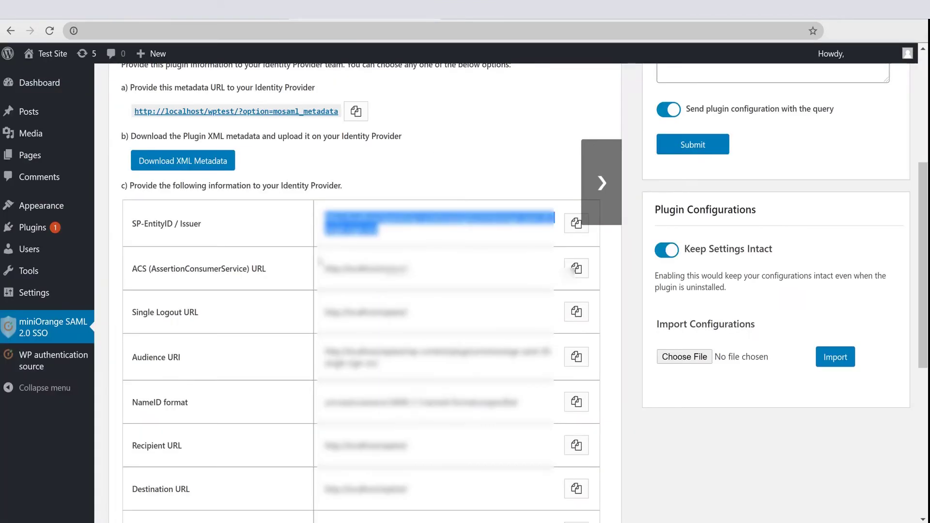
# Step: Fill the app's ACS URL, Audience URL and Single Logout URL from the WordPress SP metadata
pyautogui.tripleClick(335, 268)
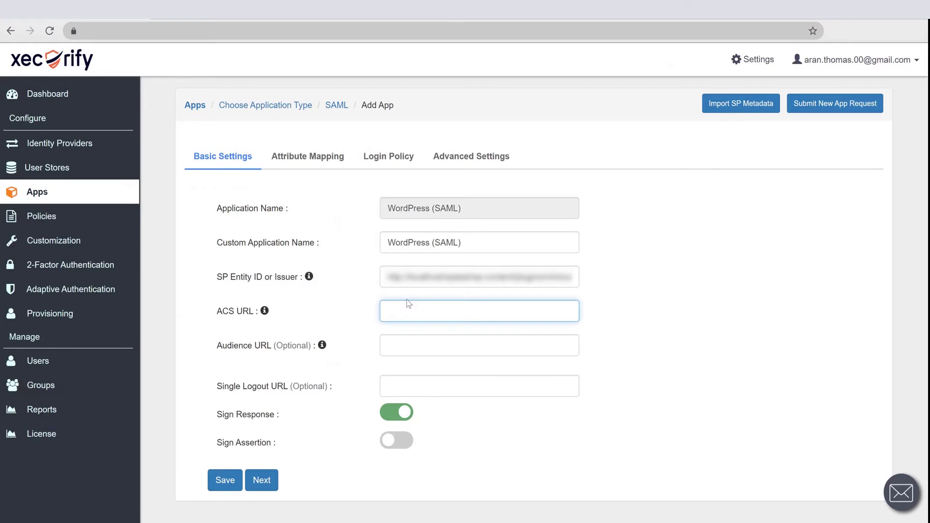
pyautogui.hotkey('ctrl', 'v')
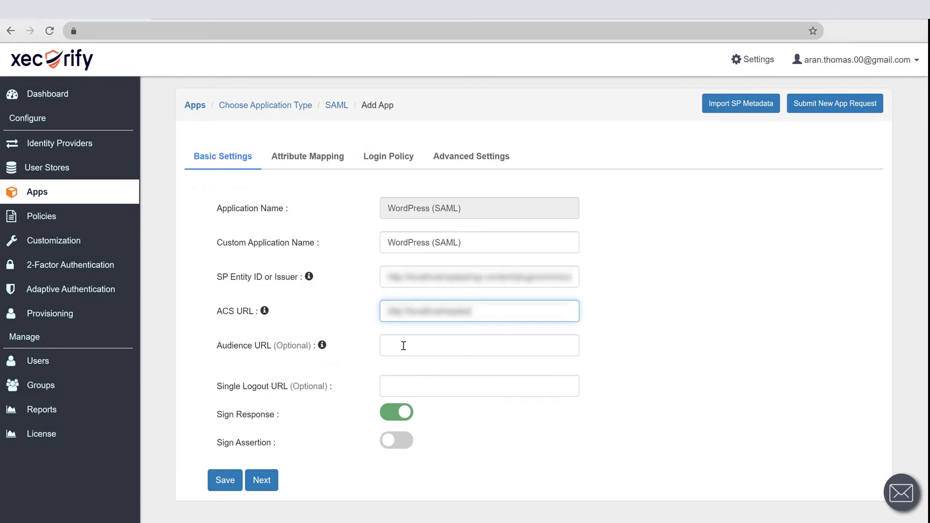
pyautogui.click(404, 345)
pyautogui.hotkey('ctrl', 'v')
pyautogui.press('Tab')
pyautogui.hotkey('ctrl', 'v')
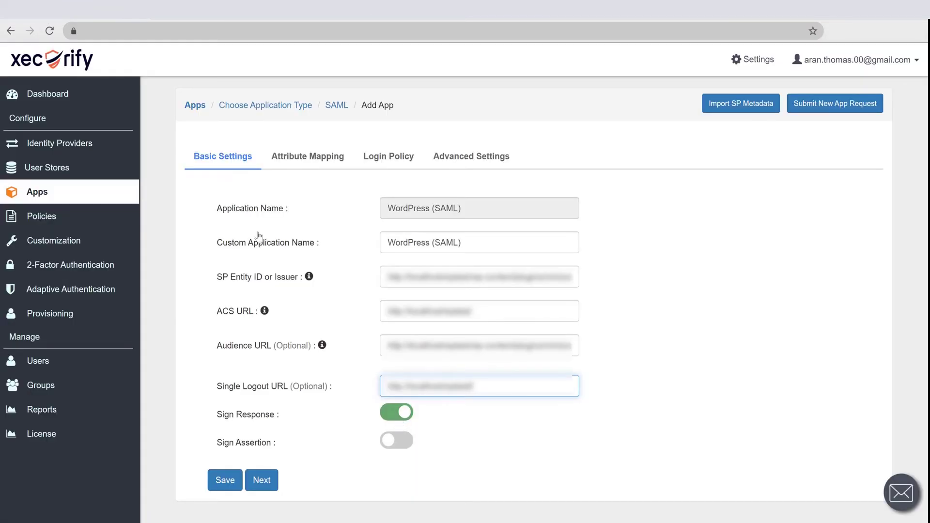
# Step: Set the NameID format to emailAddress, then review Login Policy and Advanced Settings
pyautogui.click(308, 157)
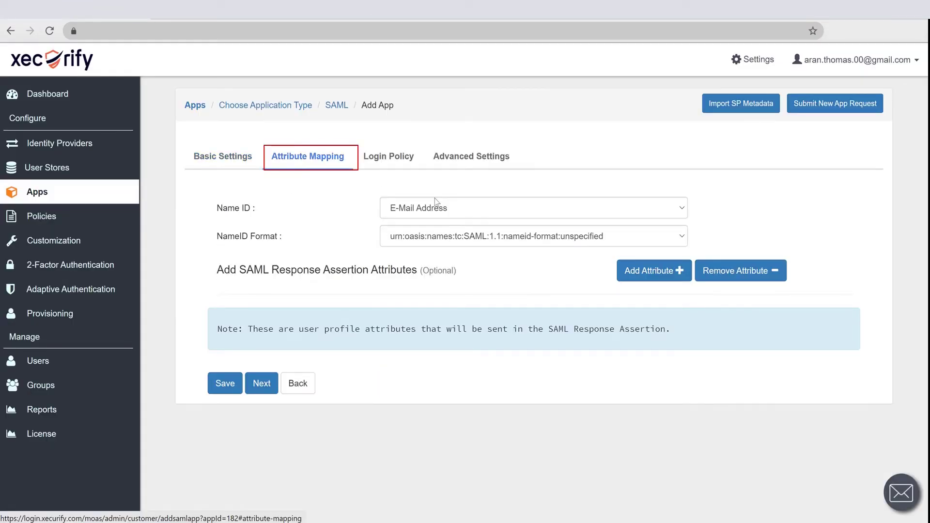
pyautogui.click(451, 237)
pyautogui.click(447, 274)
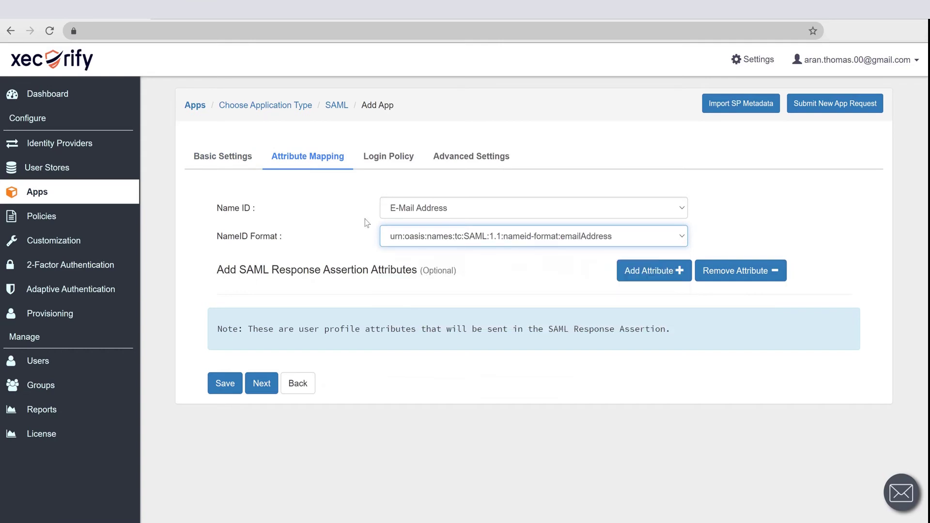
pyautogui.click(402, 157)
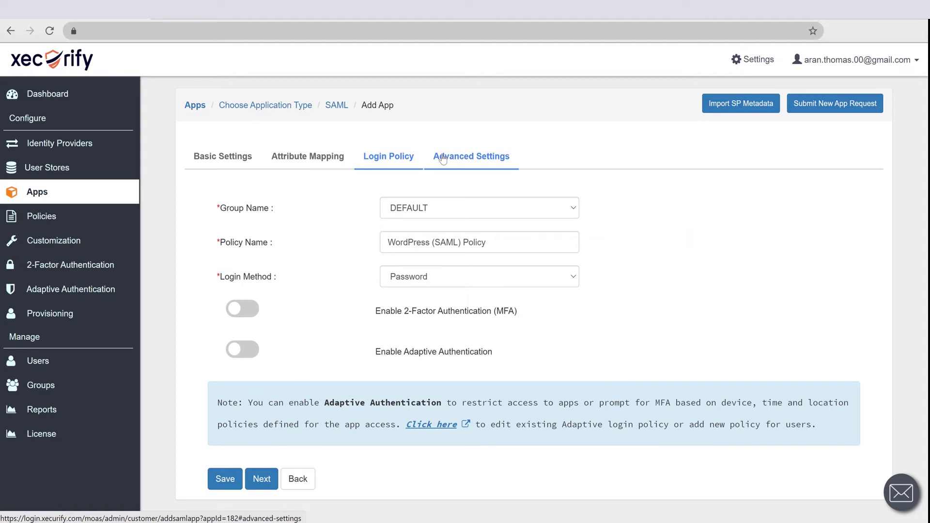
pyautogui.click(443, 158)
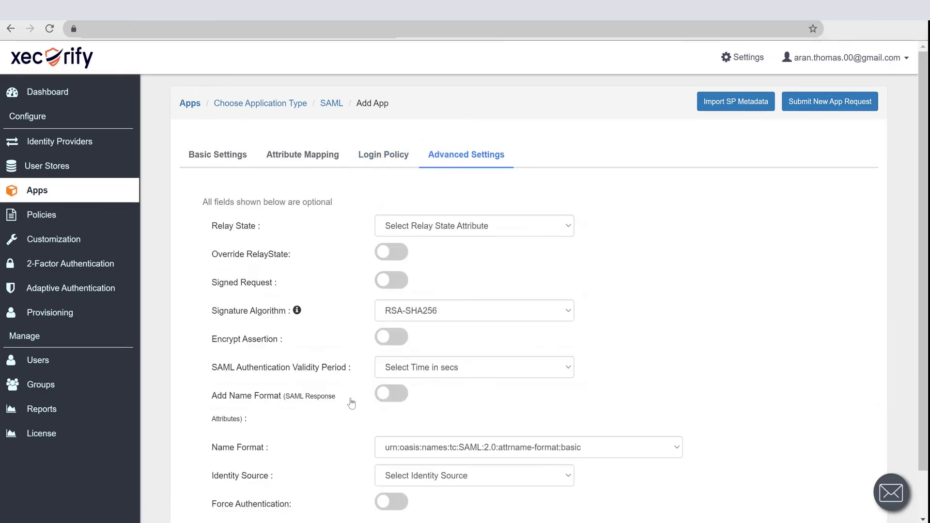
pyautogui.scroll(-1, 352, 403)
# Step: Save the WordPress (SAML) app and open its IdP metadata page showing the metadata URL
pyautogui.click(215, 492)
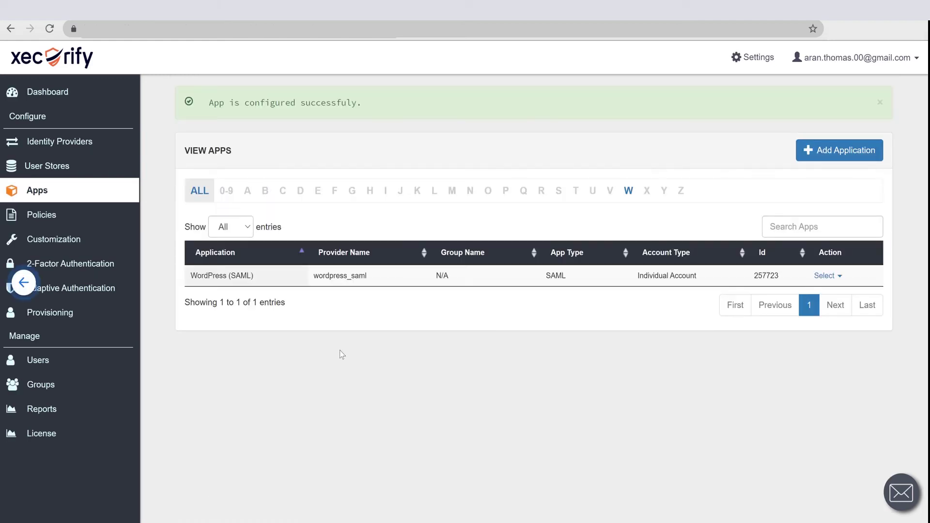
pyautogui.click(831, 279)
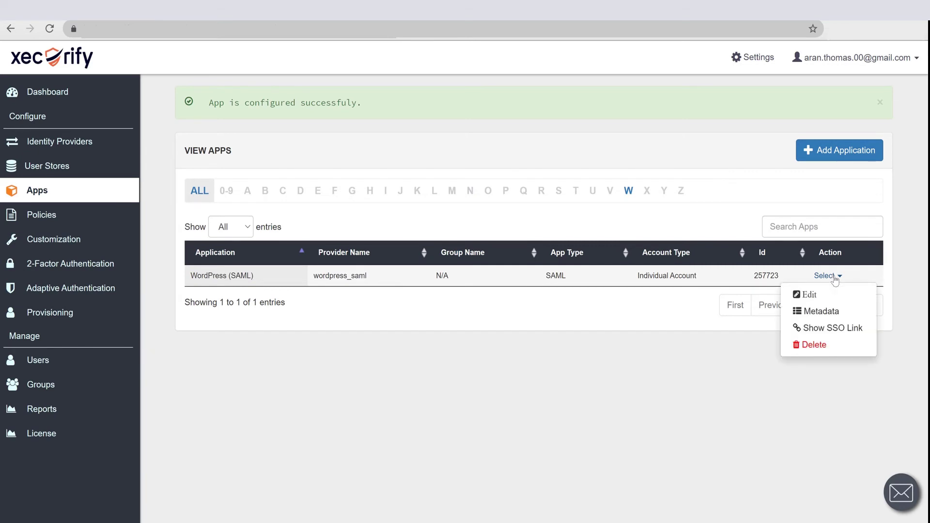
pyautogui.click(822, 313)
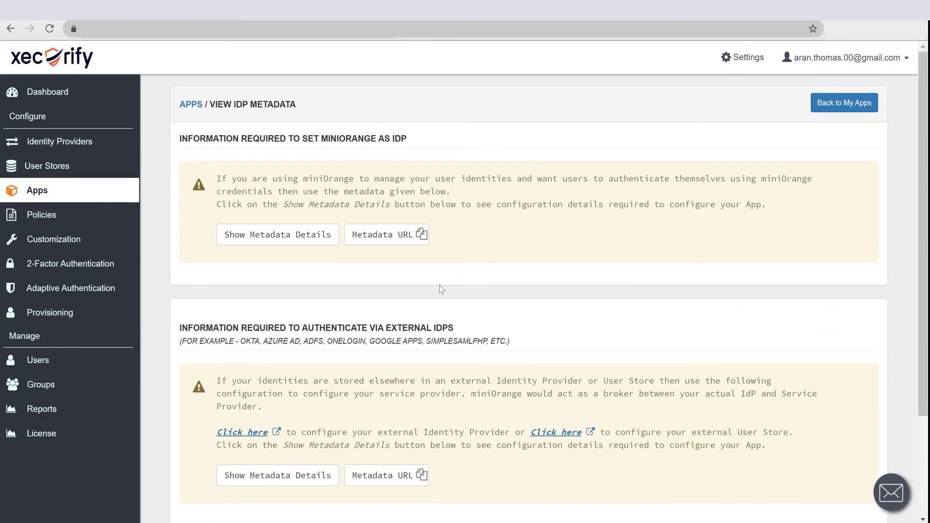
pyautogui.scroll(-2, 329, 438)
pyautogui.scroll(-1, 329, 439)
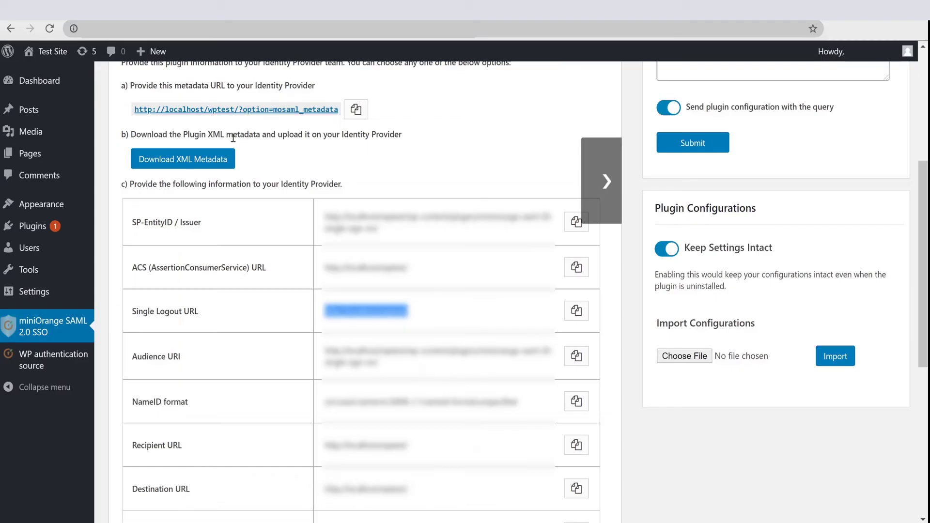
# Step: In Service Provider Setup, import IdP metadata named MagentoSSODemo from the pasted Xecurify metadata URL
pyautogui.scroll(4, 233, 138)
pyautogui.click(245, 84)
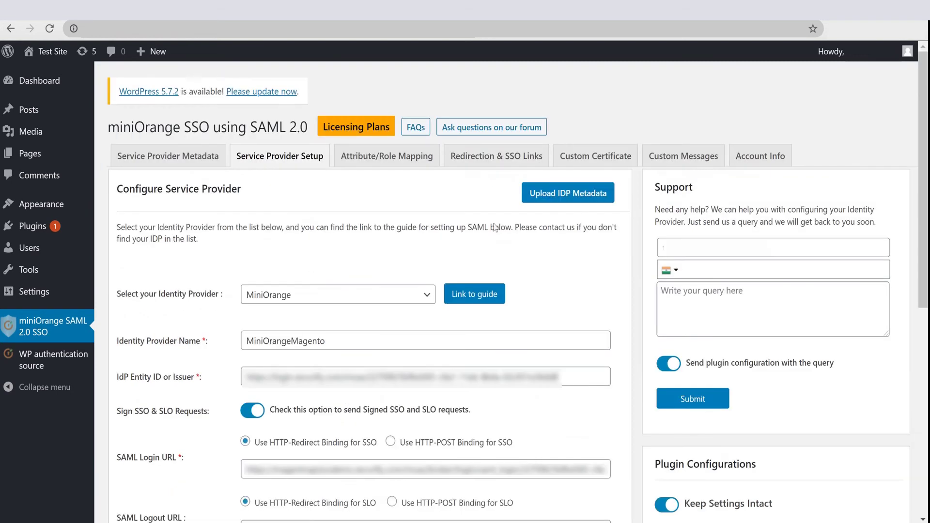
pyautogui.click(551, 205)
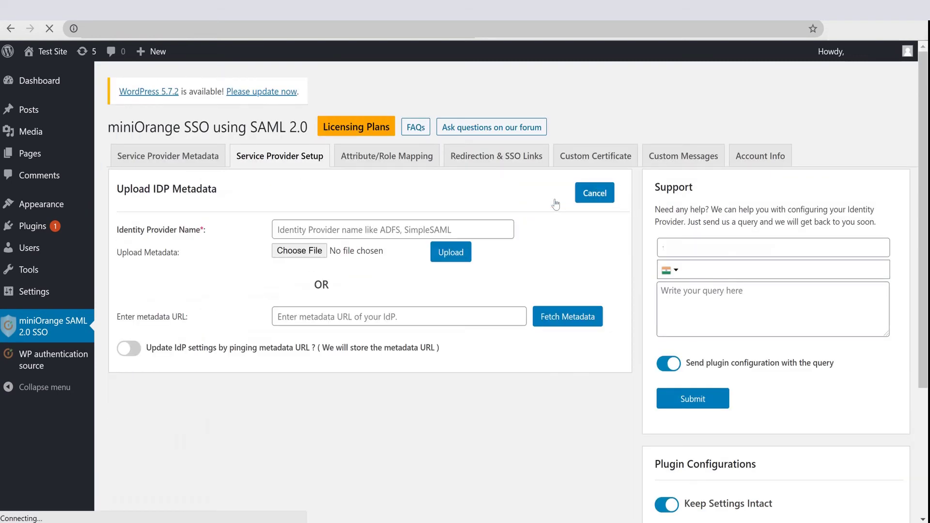
pyautogui.click(386, 229)
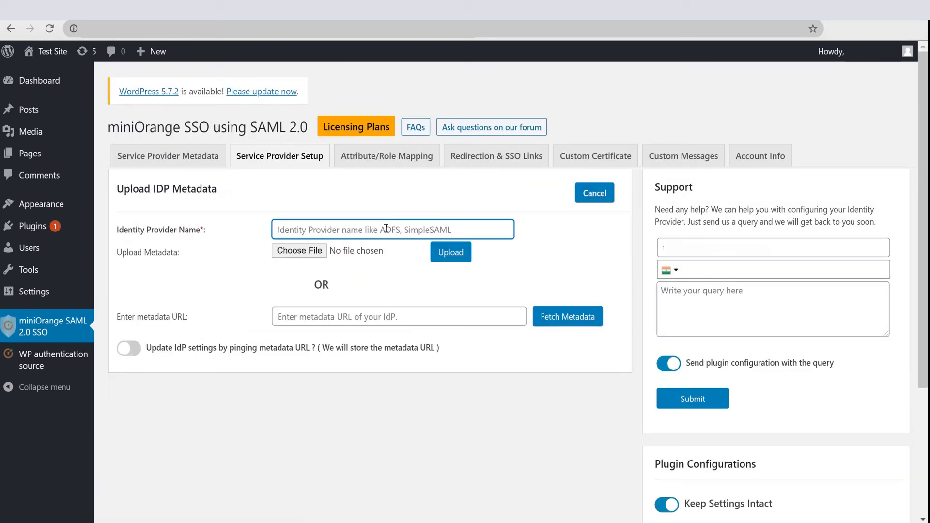
pyautogui.write('MagentoSSODemo')
pyautogui.click(335, 318)
pyautogui.write('https://demo.xecurify.com/moas/broker-metadata/saml/227090/257723')
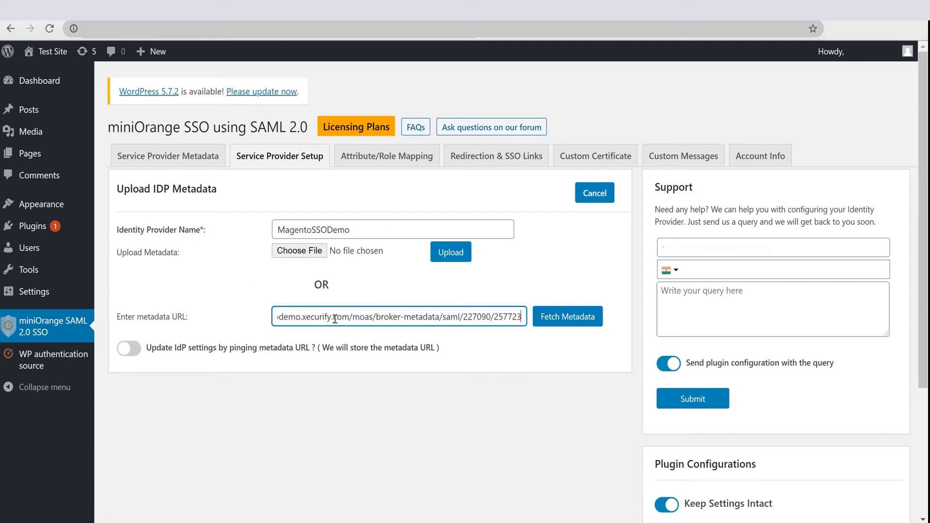
pyautogui.click(556, 322)
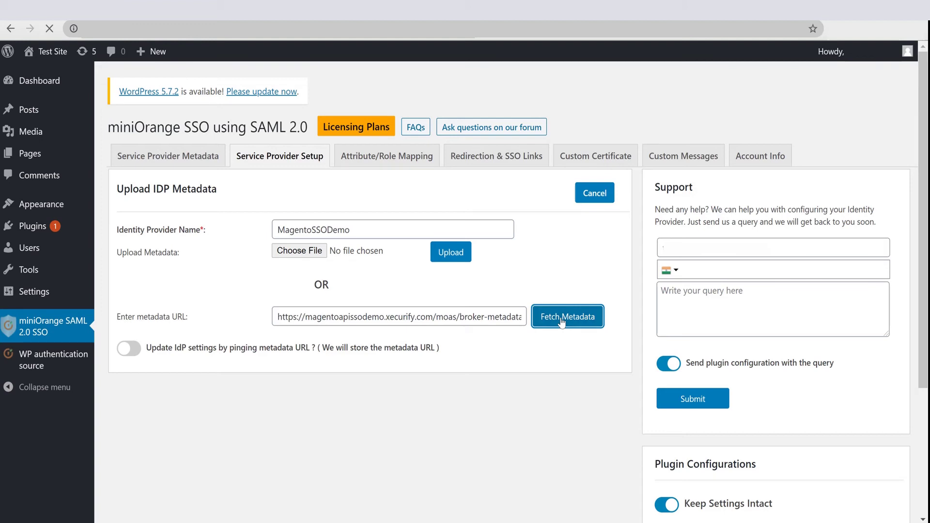
pyautogui.scroll(-5, 368, 368)
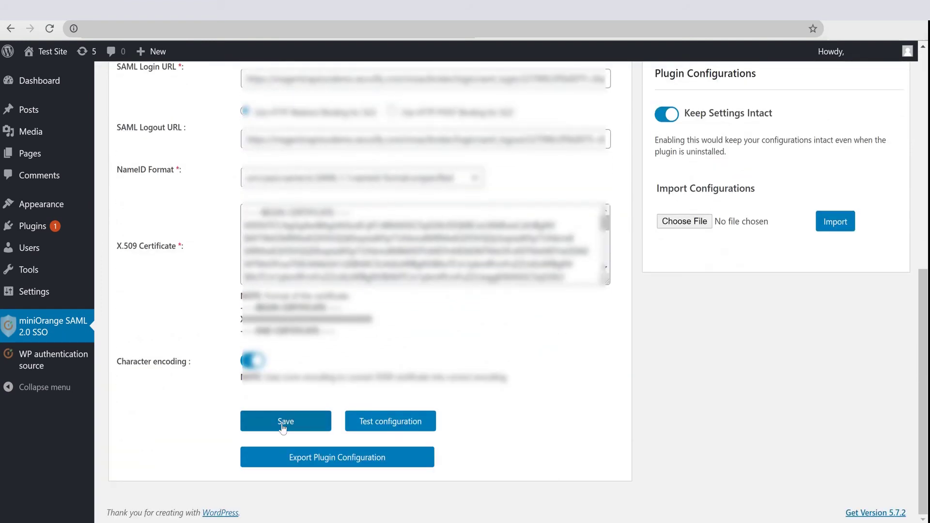
# Step: Save the IdP configuration and run the test login with the Xecurify account's e-mail and password
pyautogui.click(282, 425)
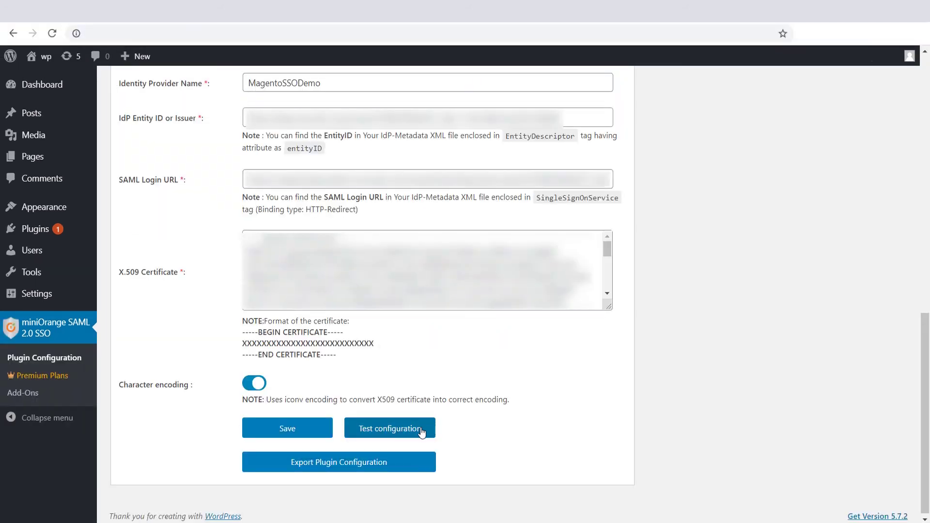
pyautogui.click(421, 430)
pyautogui.click(263, 200)
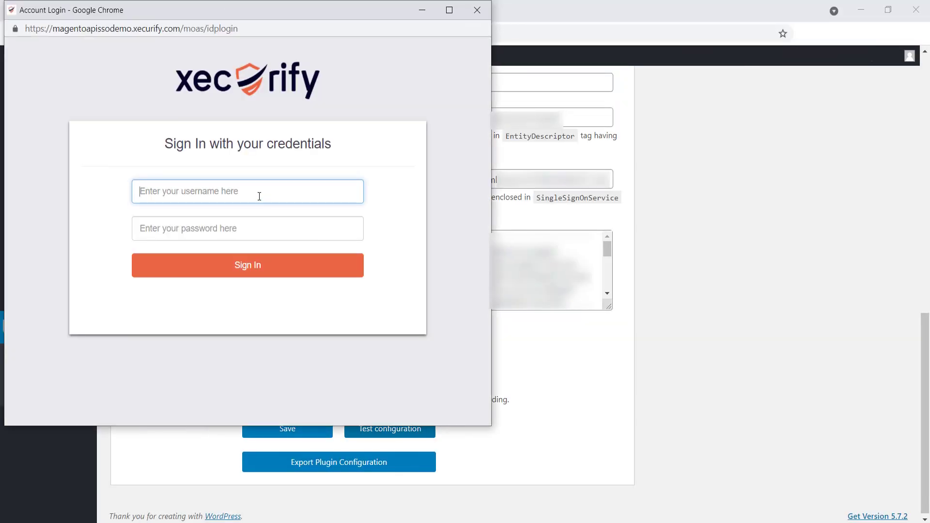
pyautogui.click(254, 231)
pyautogui.write('***')
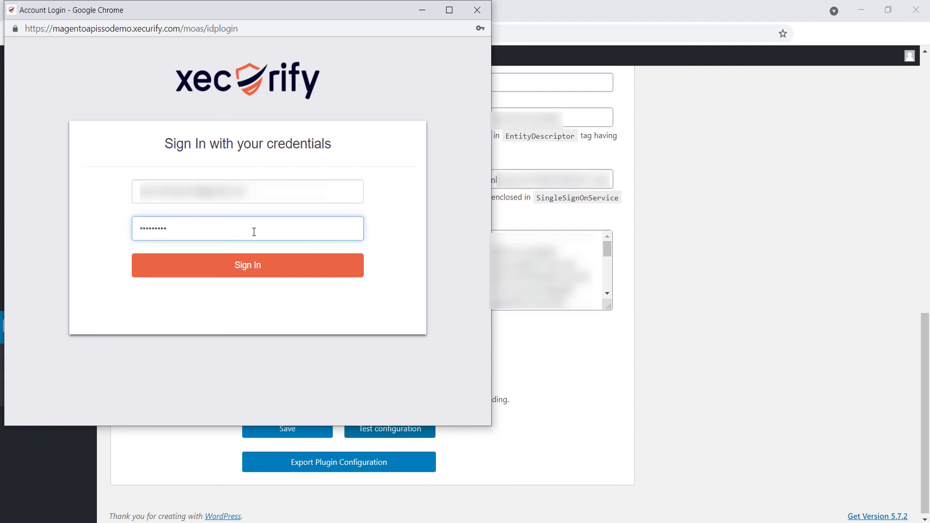
pyautogui.click(257, 268)
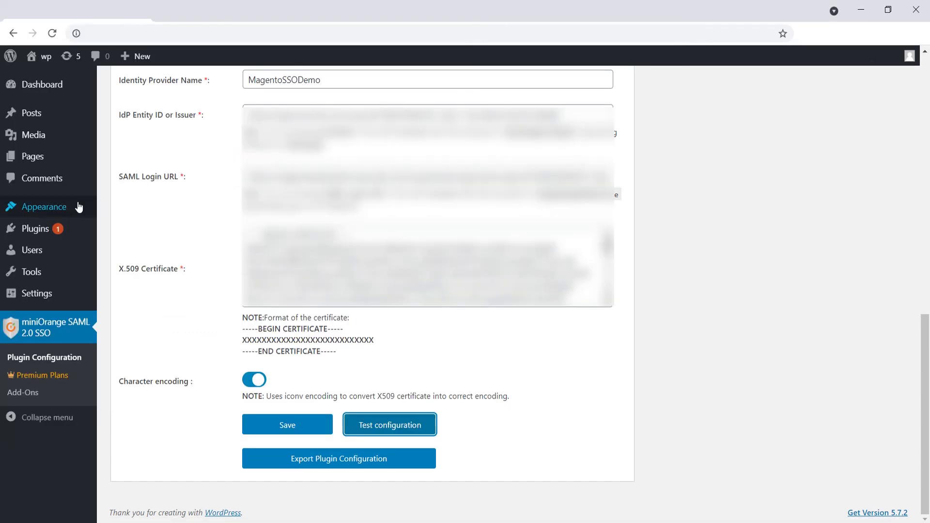
# Step: Add the Login with MagentoSSODemo widget to Footer #1, title it 'Logi', and save it
pyautogui.moveTo(64, 208)
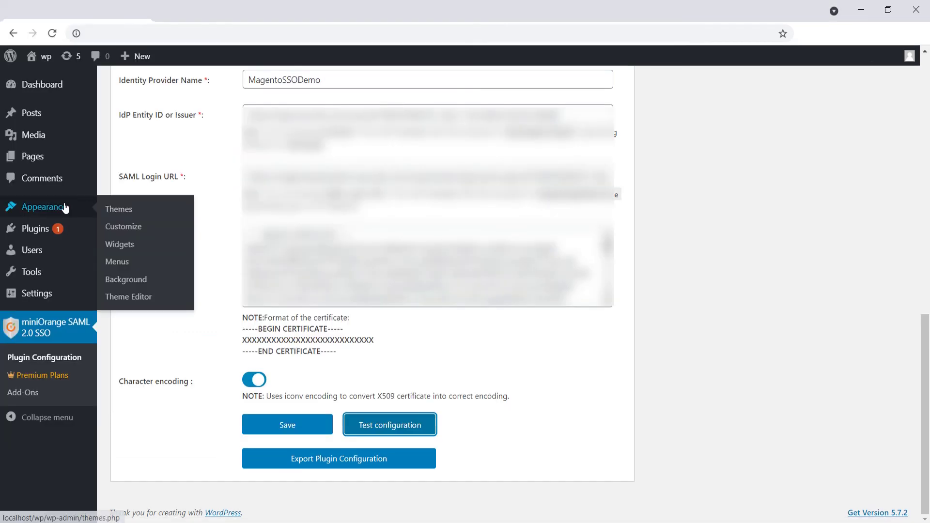
pyautogui.click(127, 247)
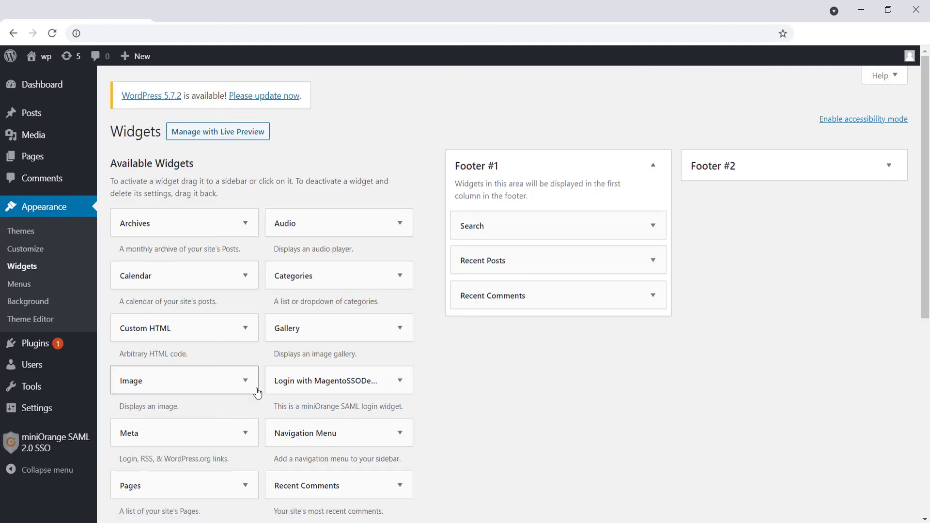
pyautogui.moveTo(316, 389); pyautogui.dragTo(521, 270)
pyautogui.click(520, 302)
pyautogui.write('Login with Mgento')
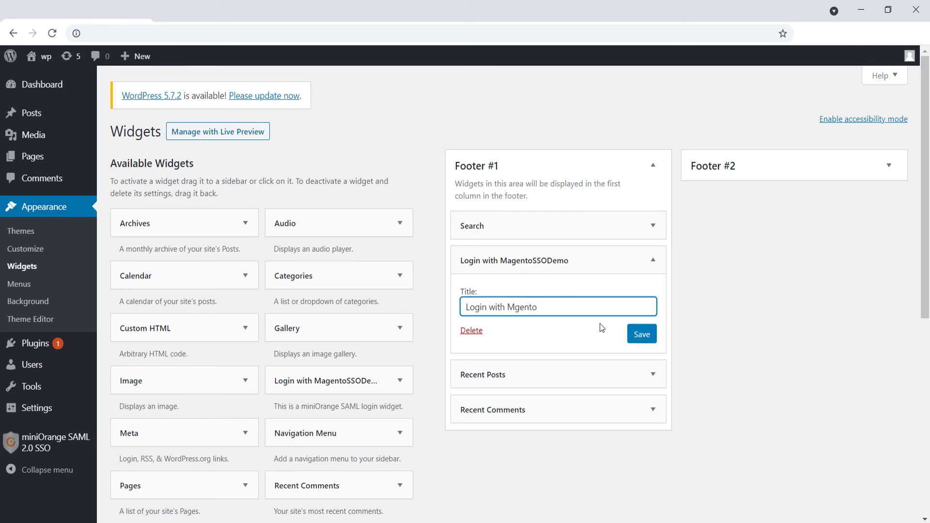
pyautogui.click(636, 335)
pyautogui.click(510, 331)
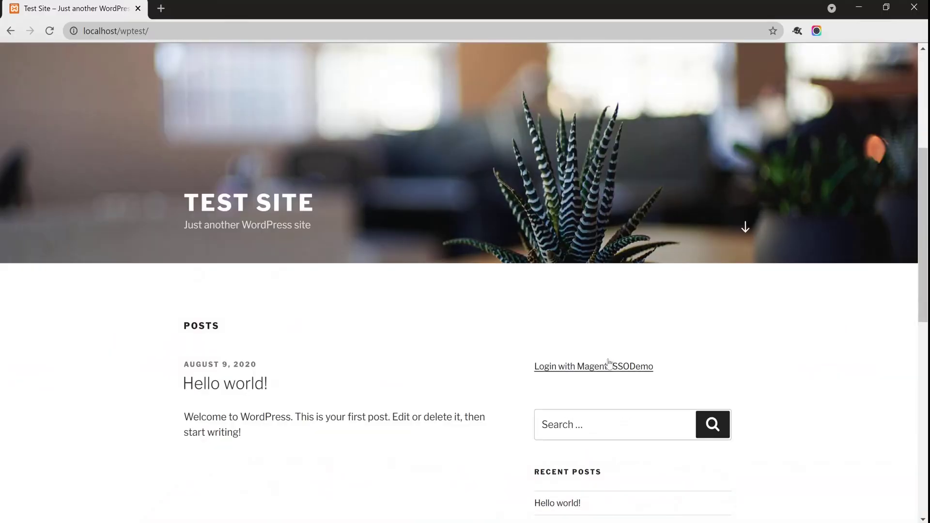
# Step: Sign in via Login with MagentoSSODemo using the demo user's Xecurify e-mail and password
pyautogui.click(586, 367)
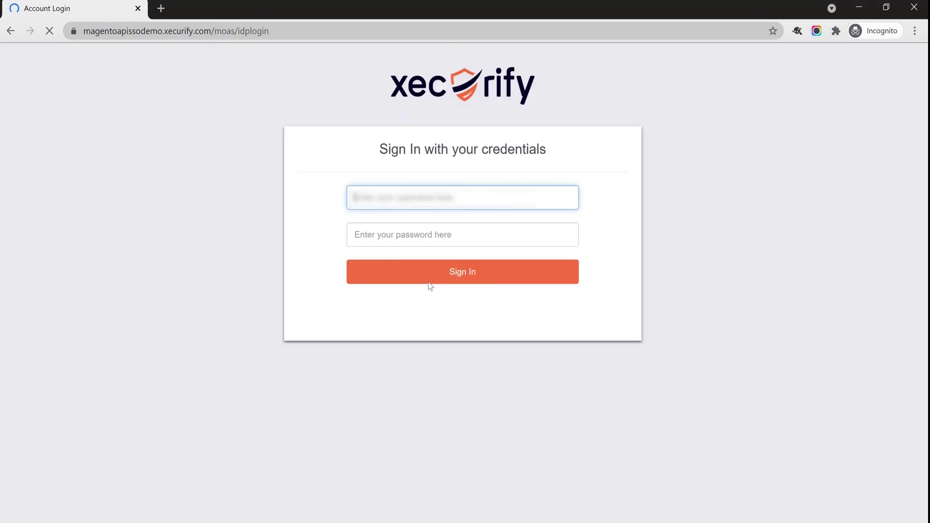
pyautogui.press('Tab')
pyautogui.write('demo')
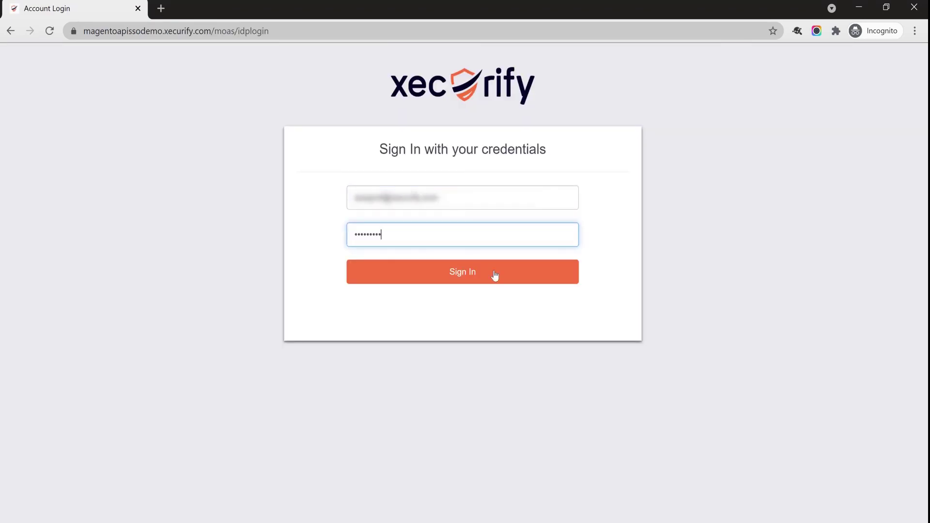
pyautogui.click(494, 276)
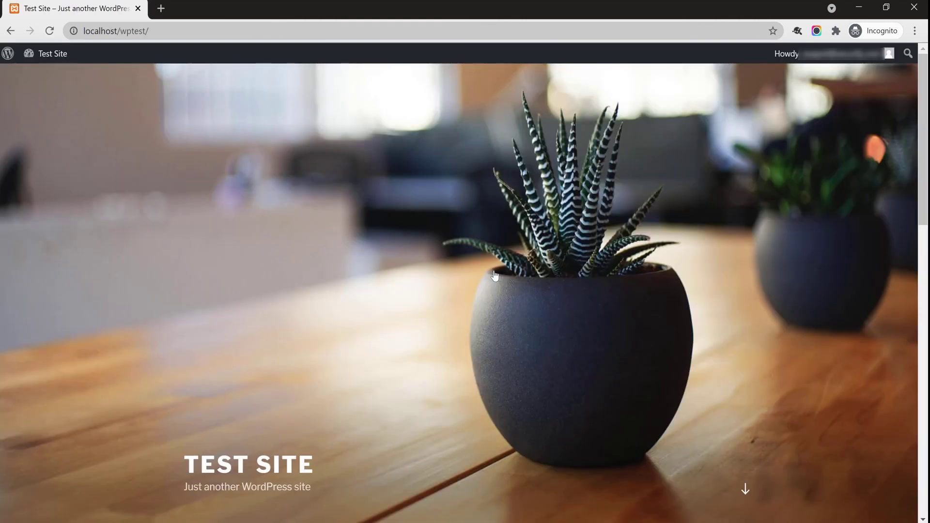
pyautogui.moveTo(843, 65)
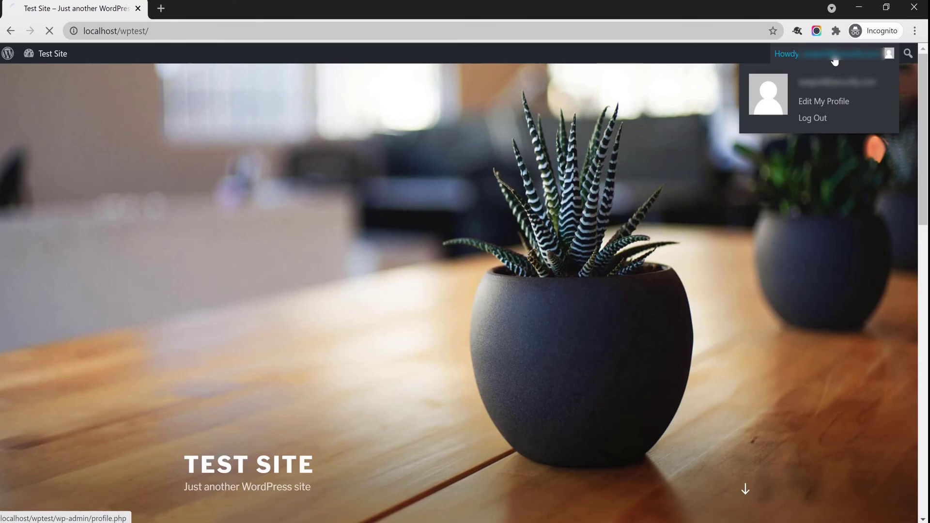